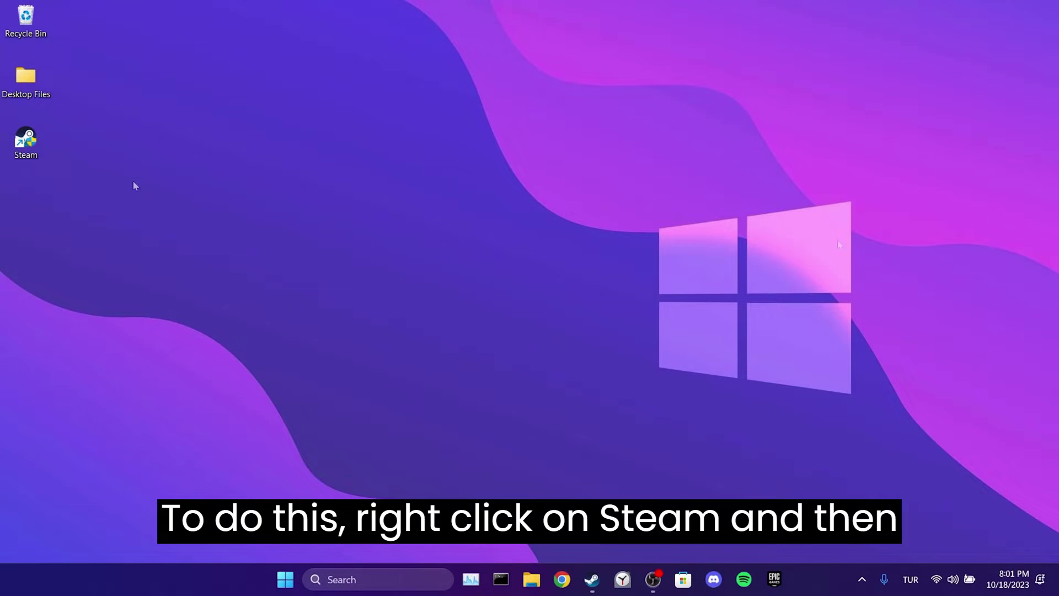
Step: Set the desktop Steam shortcut's compatibility properties to run the program as an administrator, and apply the change
{"action": "right_click", "coordinate": [18, 154]}
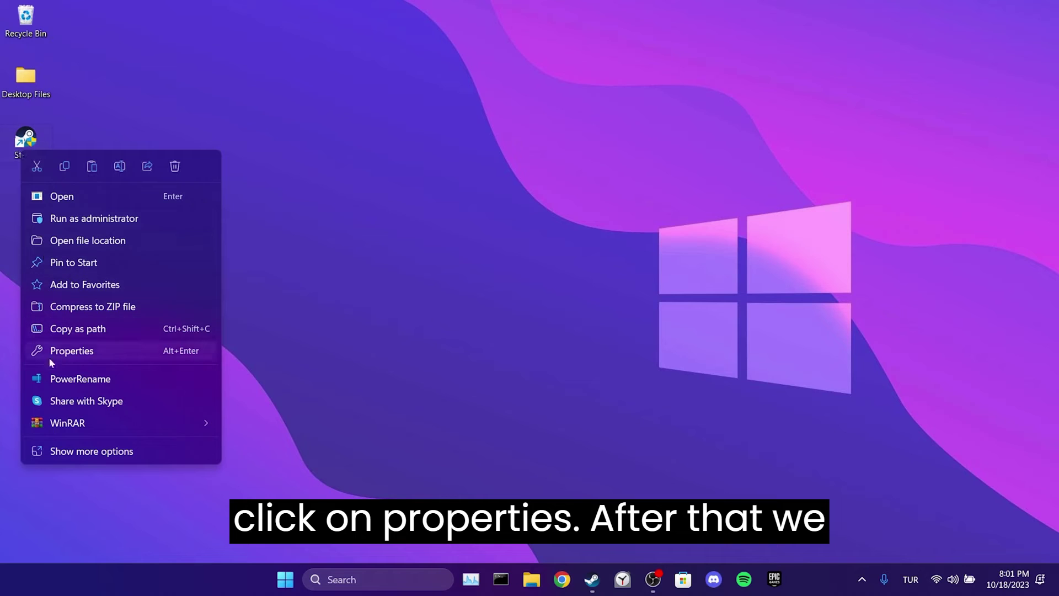
{"action": "left_click", "coordinate": [71, 354]}
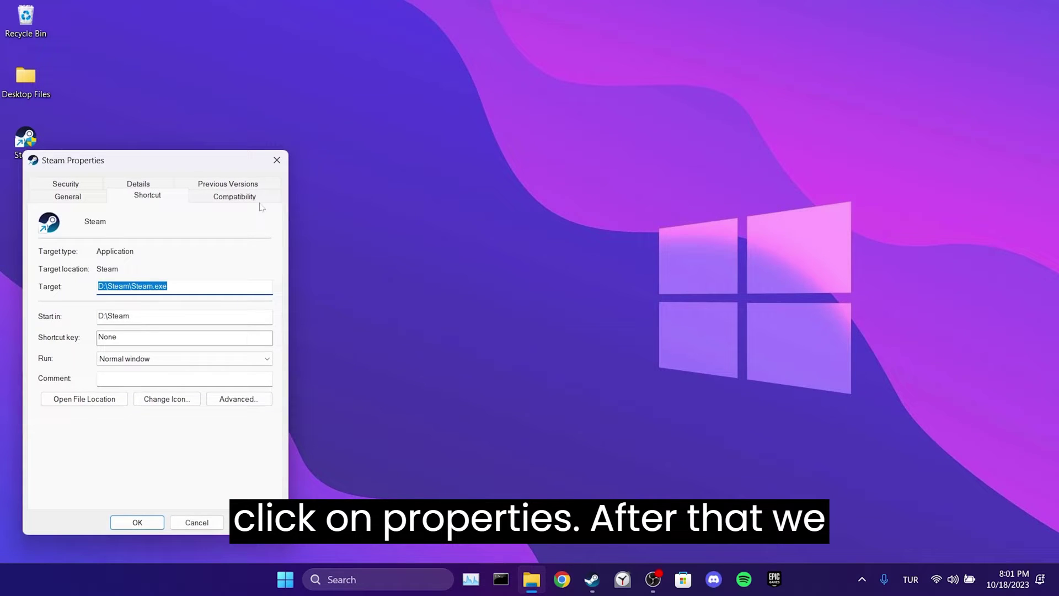
{"action": "left_click", "coordinate": [236, 197]}
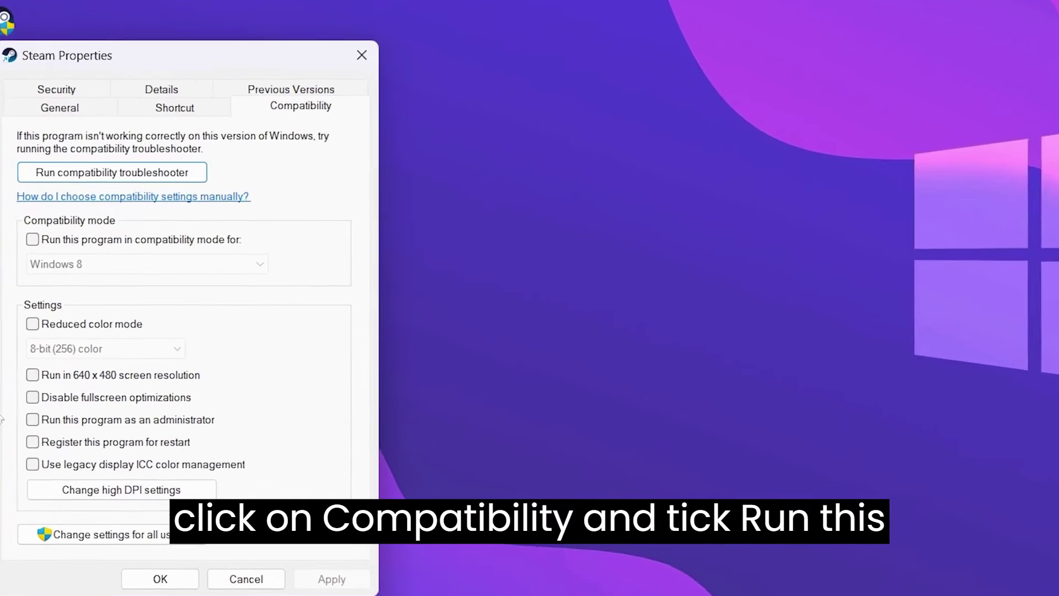
{"action": "left_click", "coordinate": [54, 414]}
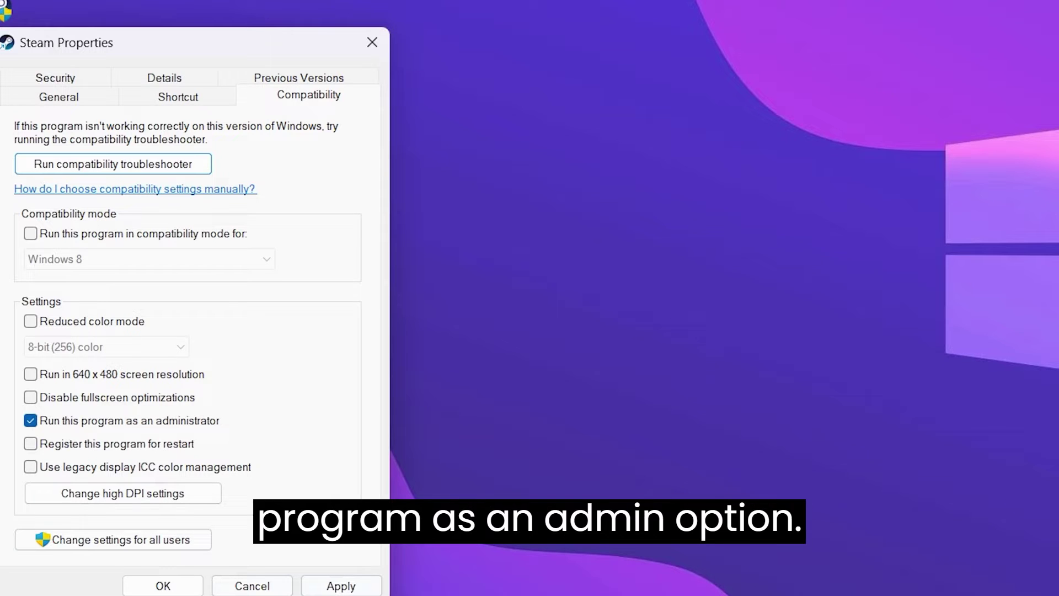
{"action": "left_click", "coordinate": [338, 585]}
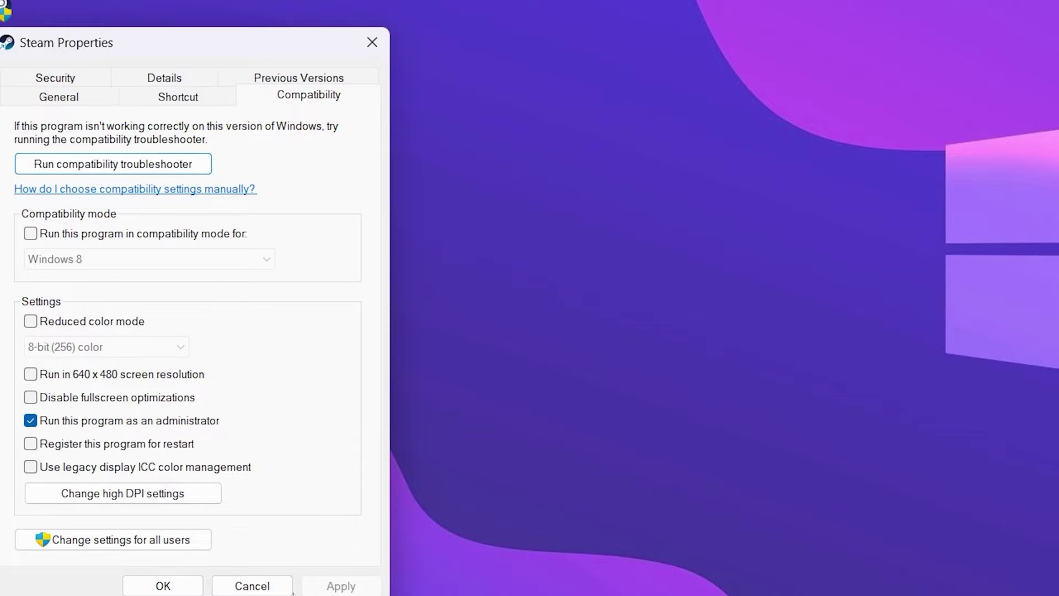
{"action": "left_click", "coordinate": [163, 586]}
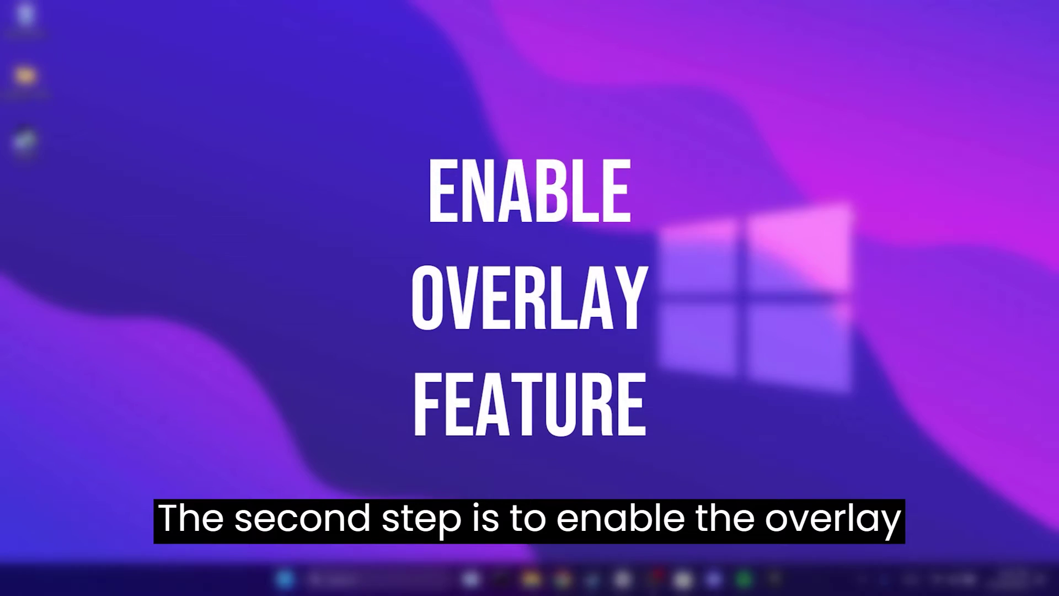
Step: Open Steam and toggle the Steam Overlay while in-game off and back on in the global In Game settings
{"action": "left_click", "coordinate": [593, 579]}
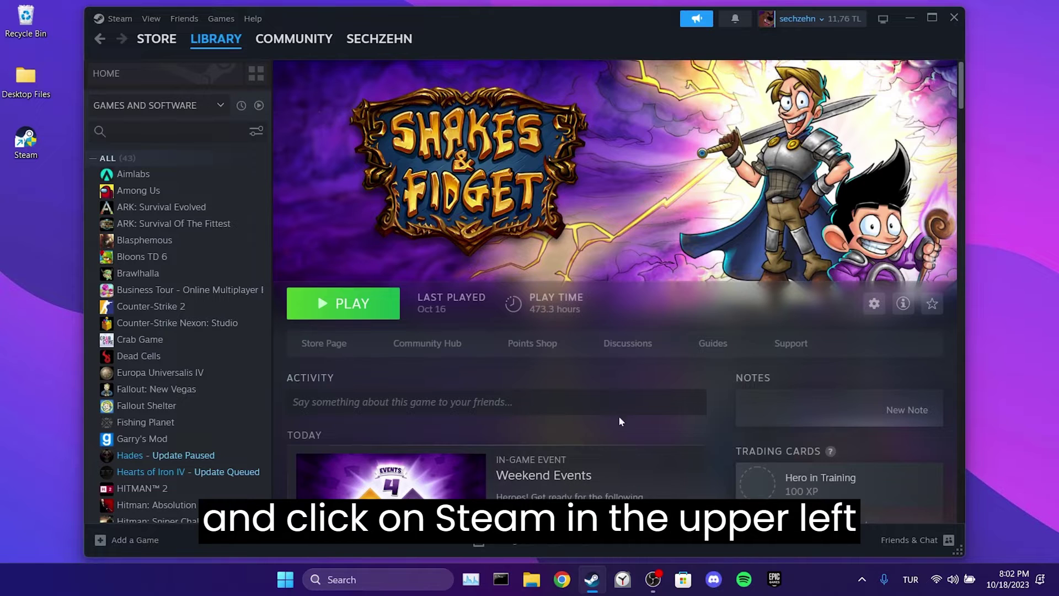
{"action": "left_click", "coordinate": [114, 18]}
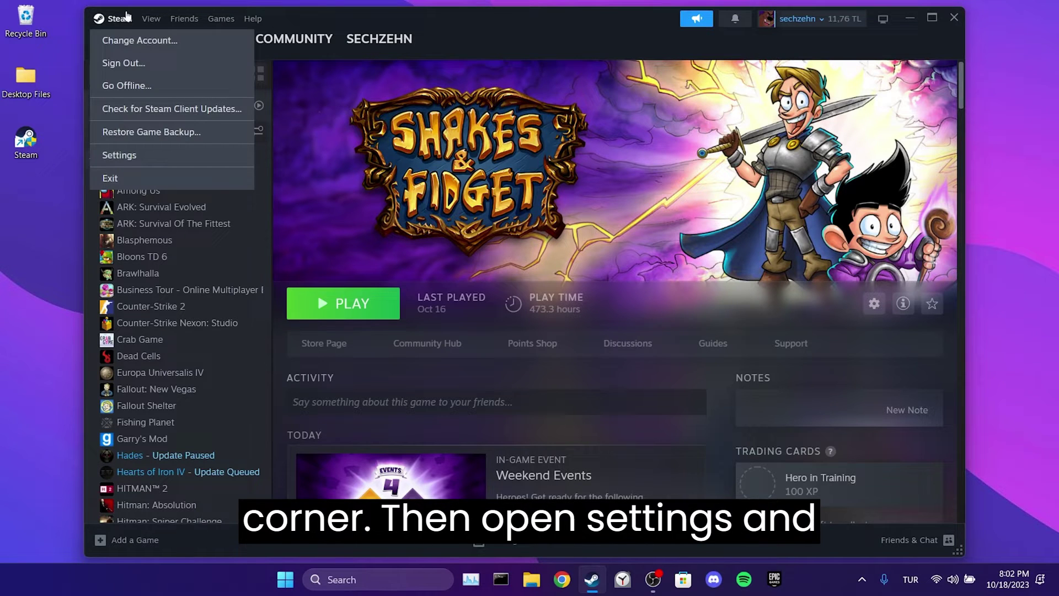
{"action": "left_click", "coordinate": [117, 150]}
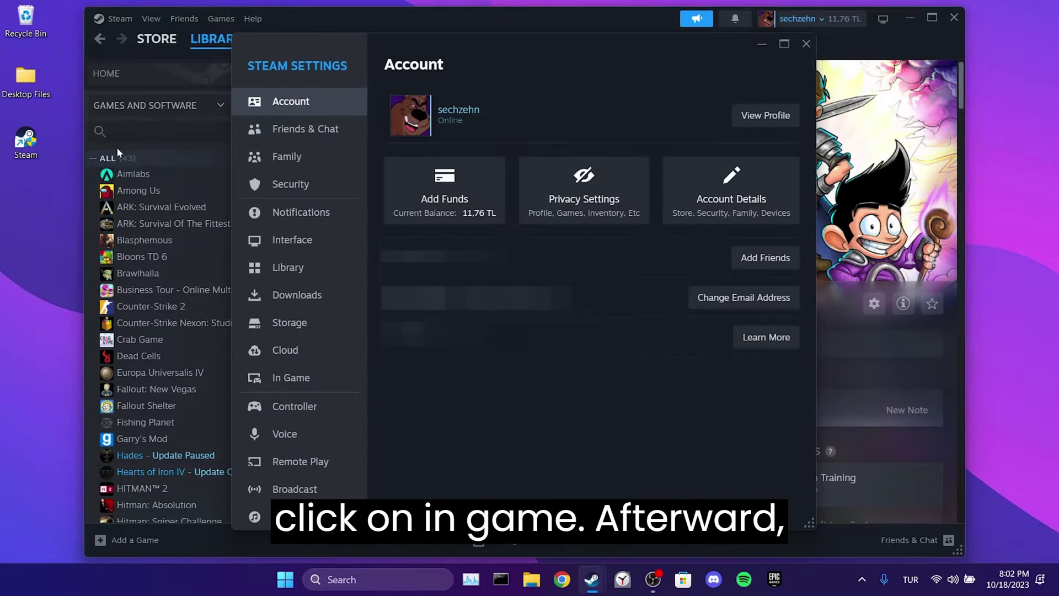
{"action": "left_click", "coordinate": [288, 381]}
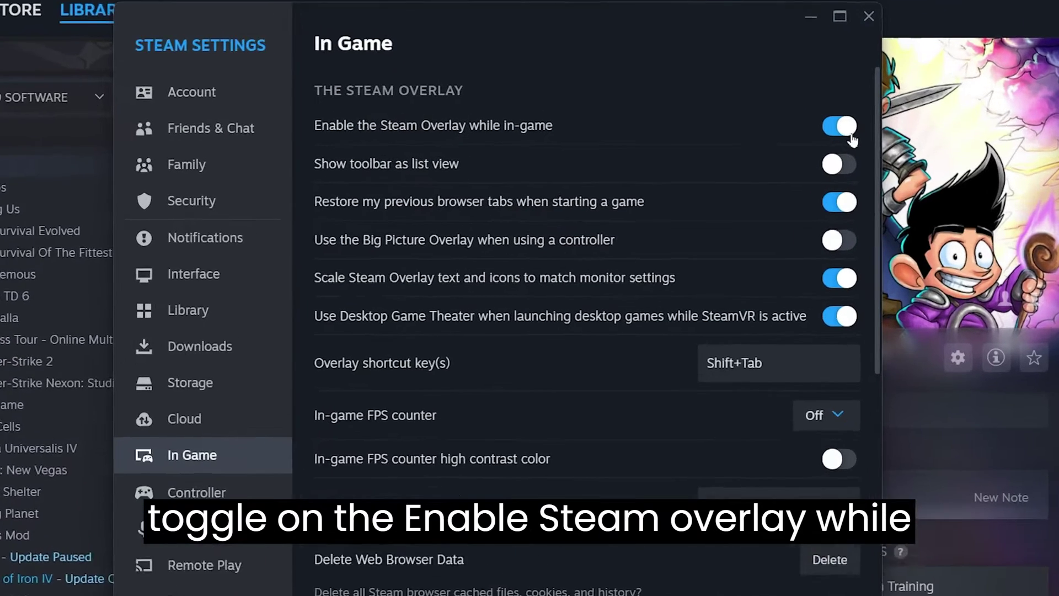
{"action": "left_click", "coordinate": [784, 127]}
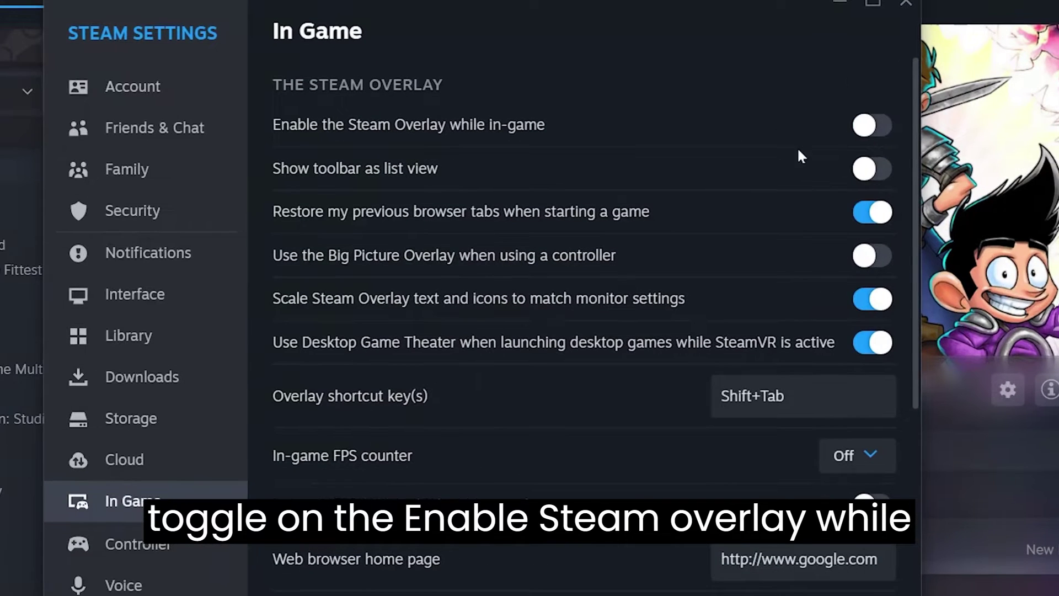
{"action": "left_click", "coordinate": [881, 128]}
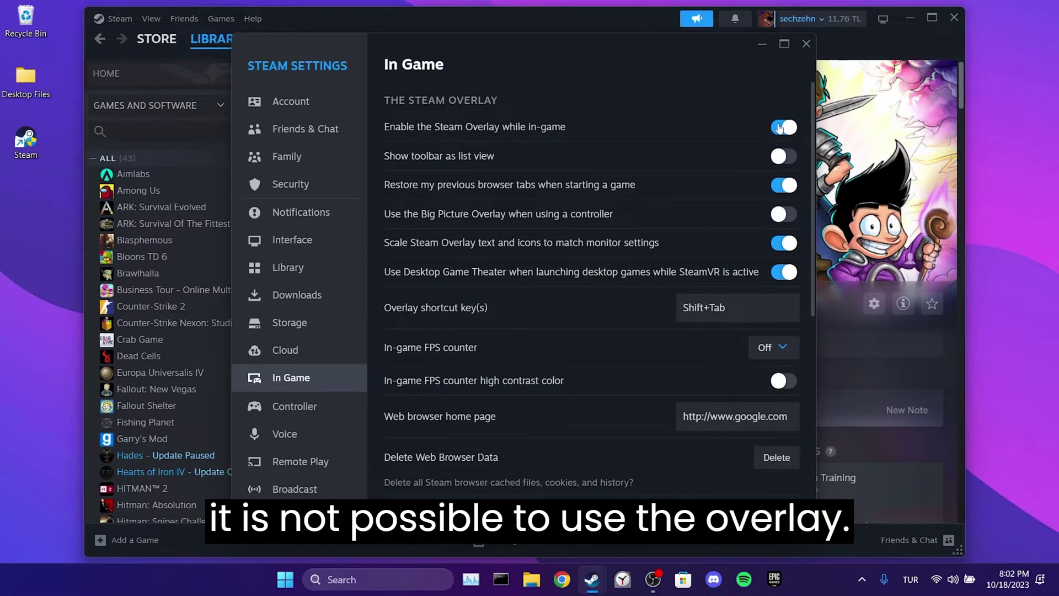
{"action": "left_click", "coordinate": [806, 44]}
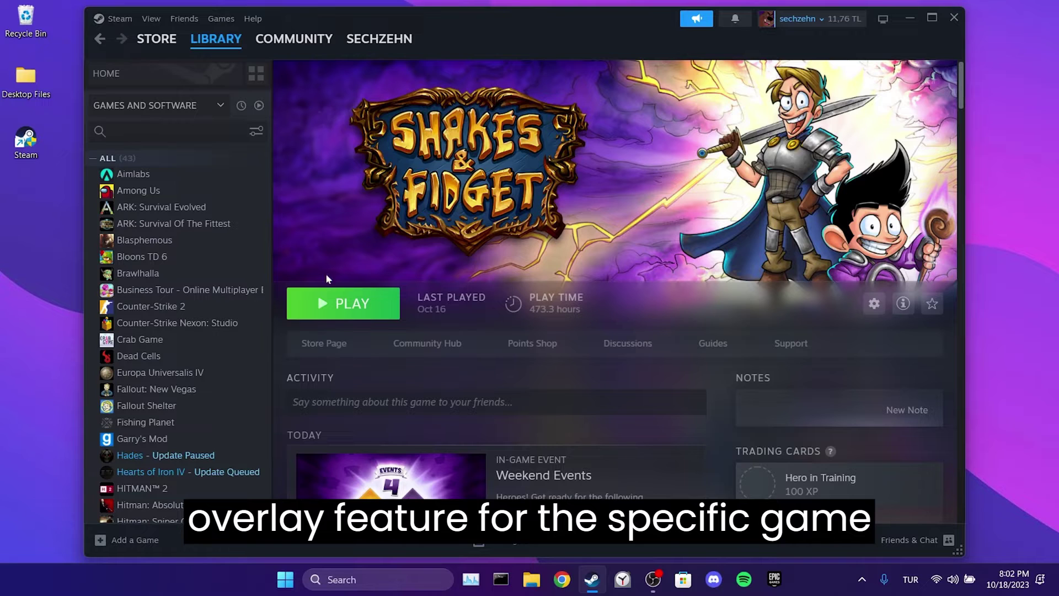
Step: Toggle the Steam Overlay while in-game off and back on in the properties of Shakes and Fidget, leaving it enabled
{"action": "scroll", "coordinate": [191, 269], "scroll_direction": "down", "scroll_amount": 4}
{"action": "scroll", "coordinate": [191, 269], "scroll_direction": "down", "scroll_amount": 3}
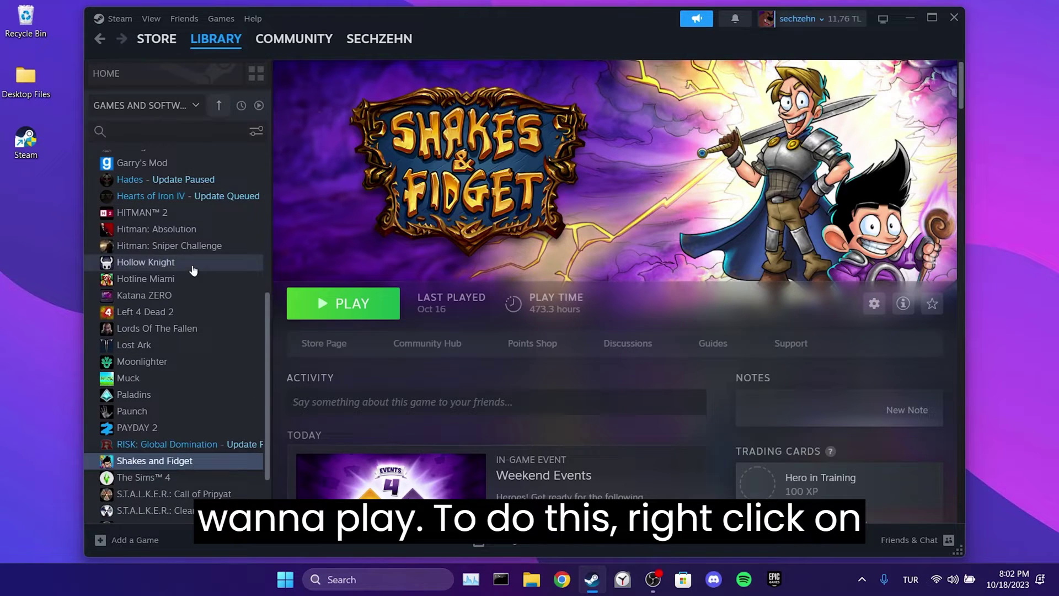
{"action": "right_click", "coordinate": [160, 386]}
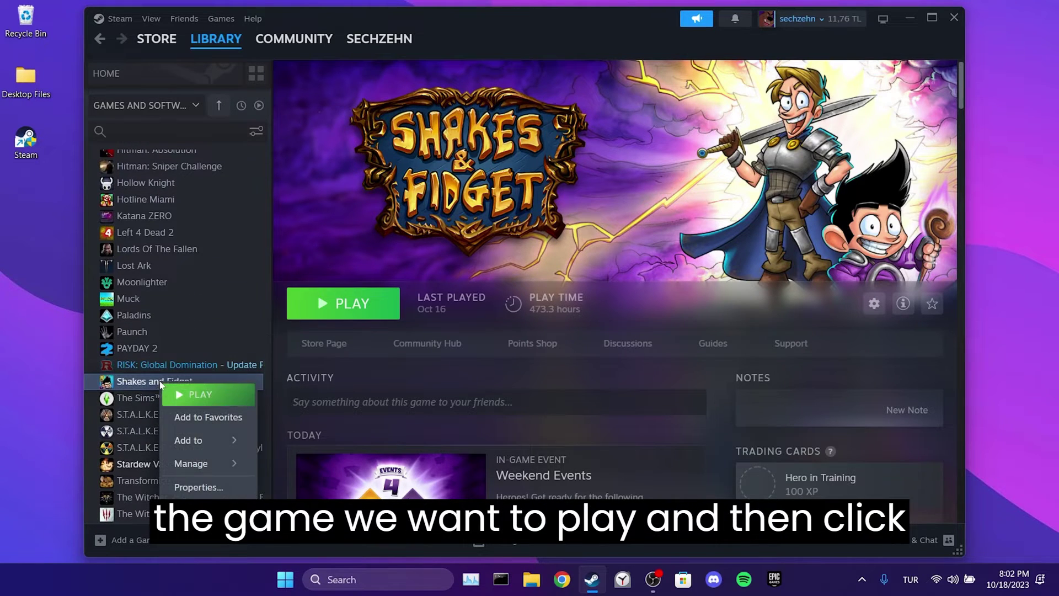
{"action": "left_click", "coordinate": [187, 489]}
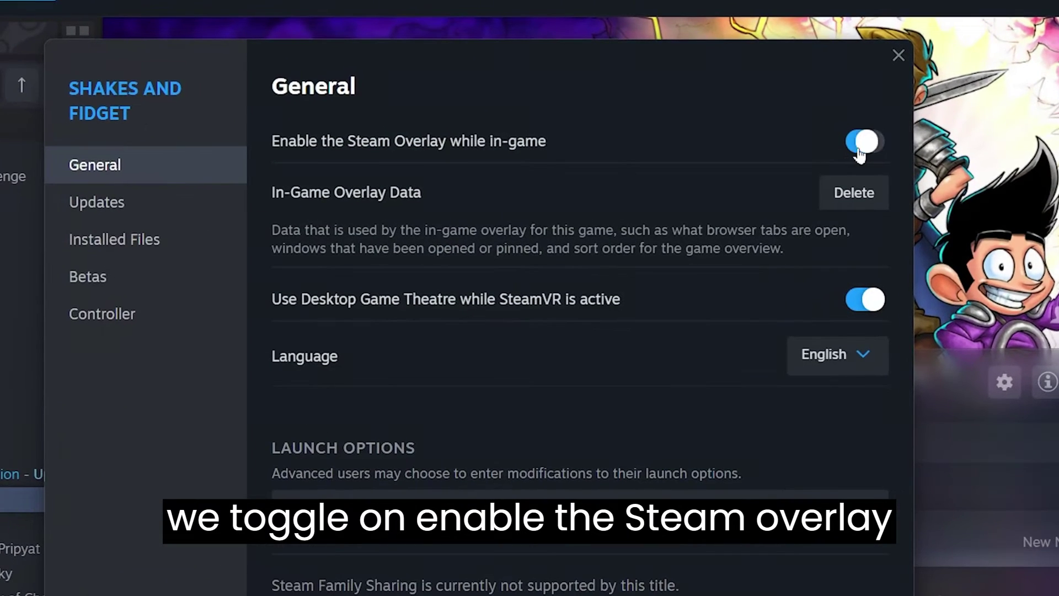
{"action": "left_click", "coordinate": [860, 150]}
{"action": "left_click", "coordinate": [861, 150]}
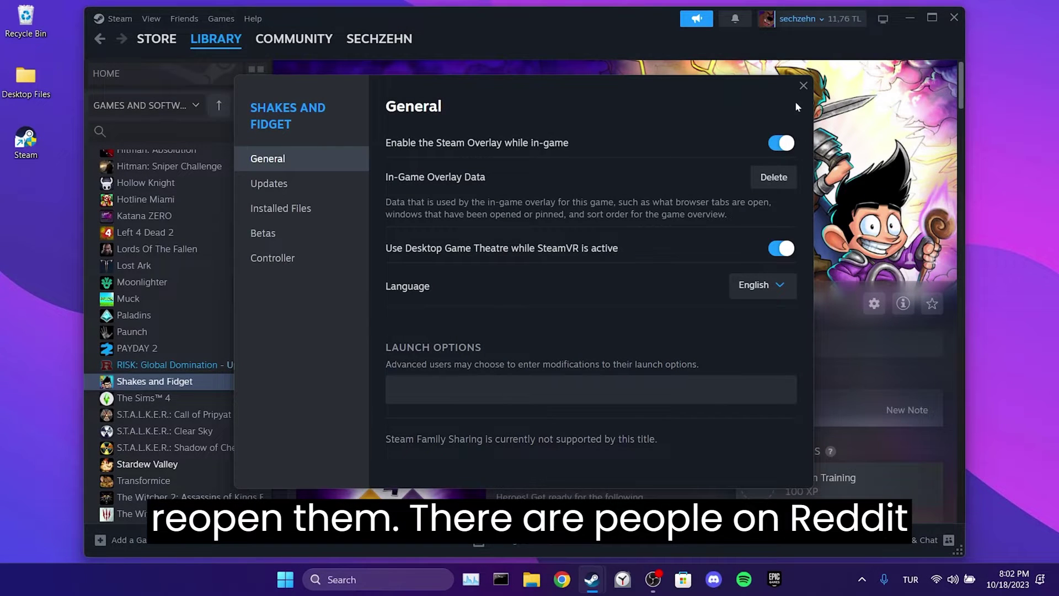
{"action": "left_click", "coordinate": [802, 86]}
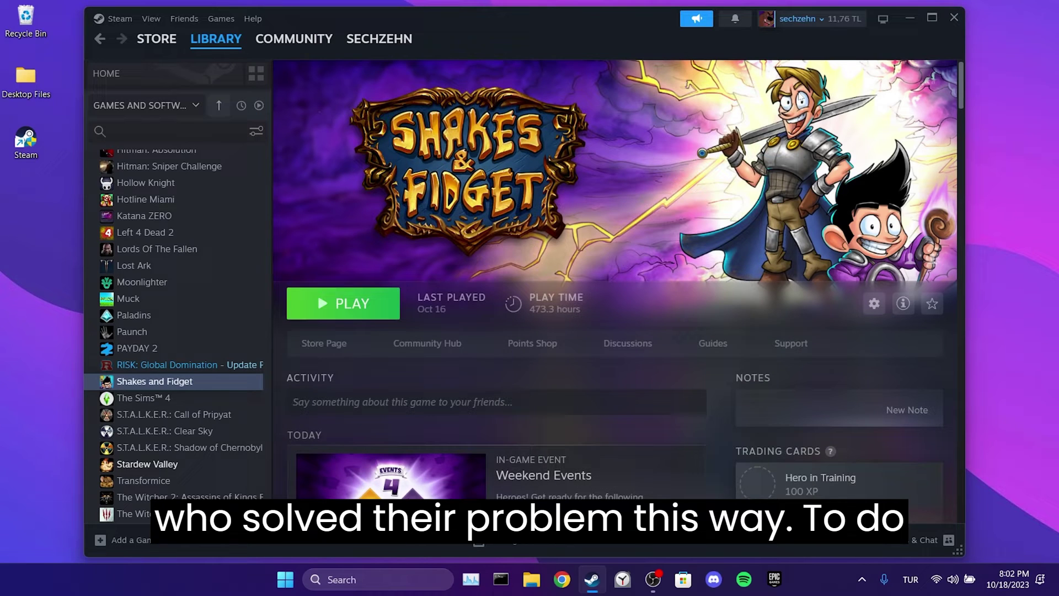
Step: In Task Manager, filter processes by "steam" and end Steam Client WebHelper, Steam (32 bit) and steamerrorreporter.exe, clearing the filter when done
{"action": "key", "text": "ctrl+shift+Escape"}
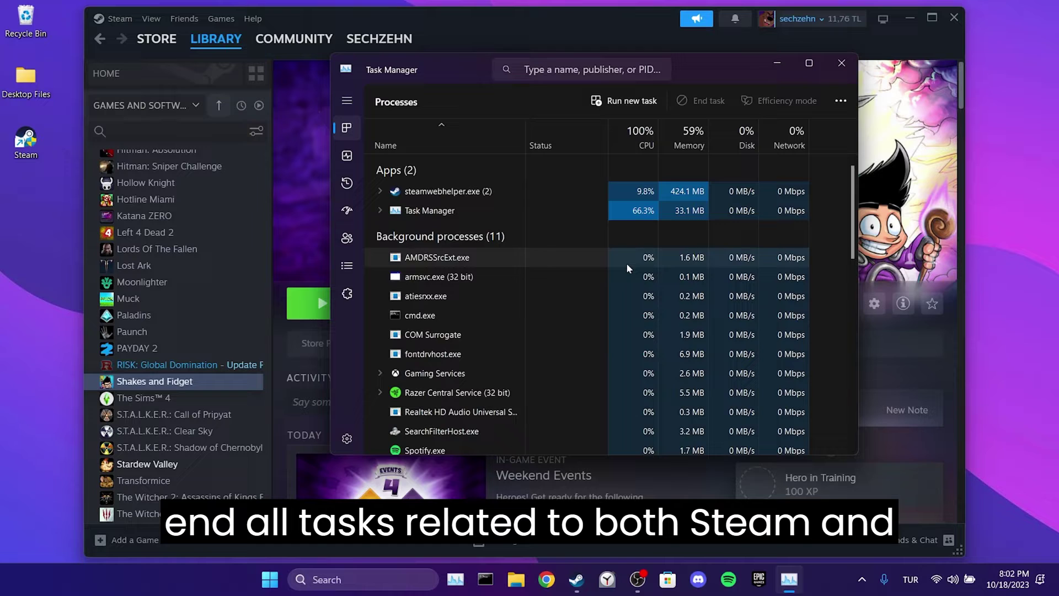
{"action": "left_click", "coordinate": [569, 69]}
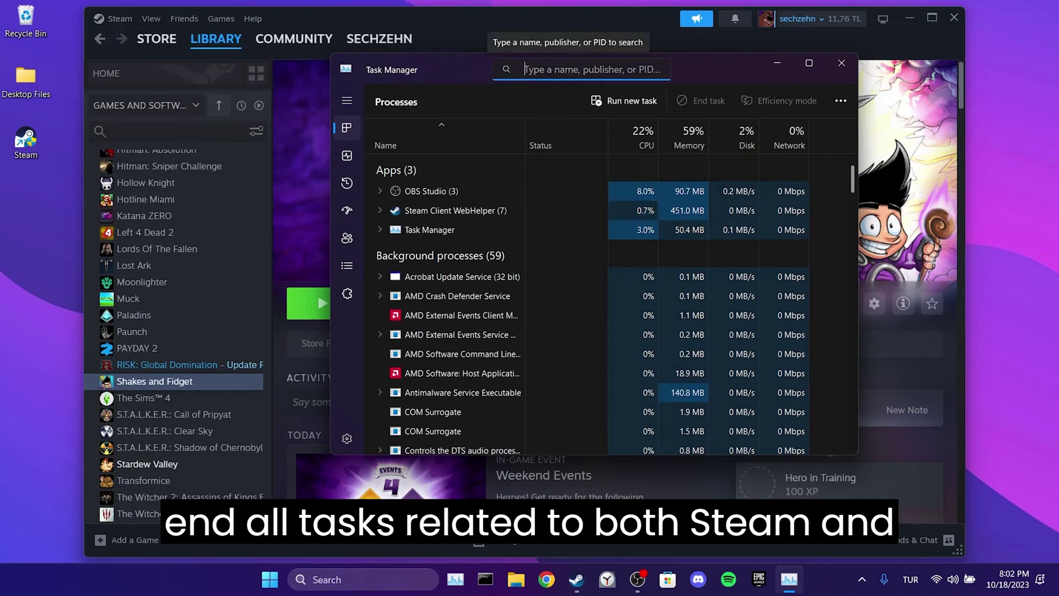
{"action": "type", "text": "steam"}
{"action": "left_click", "coordinate": [519, 194]}
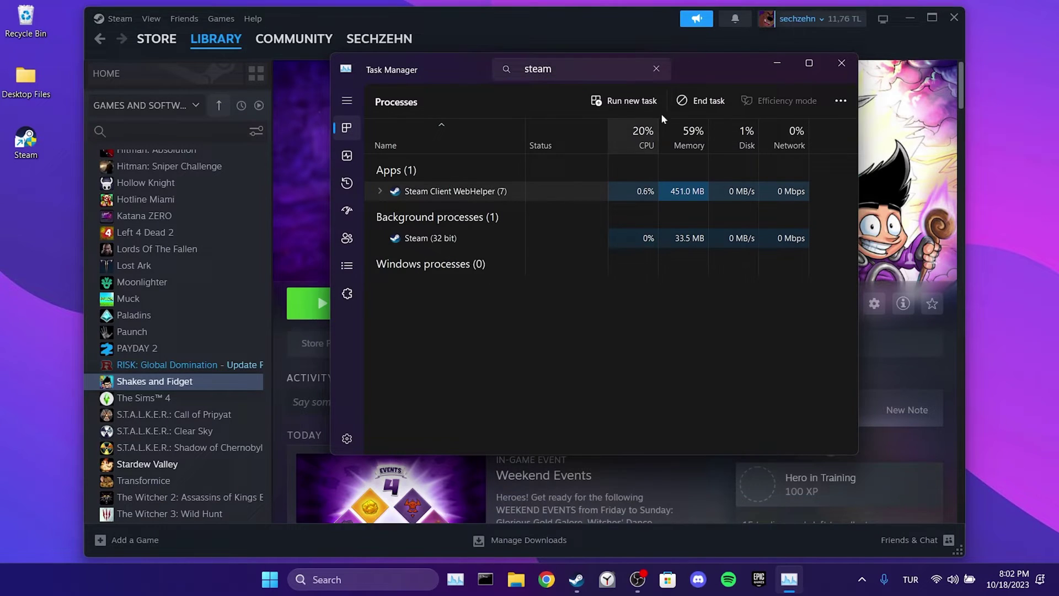
{"action": "left_click", "coordinate": [682, 102]}
{"action": "left_click", "coordinate": [485, 218]}
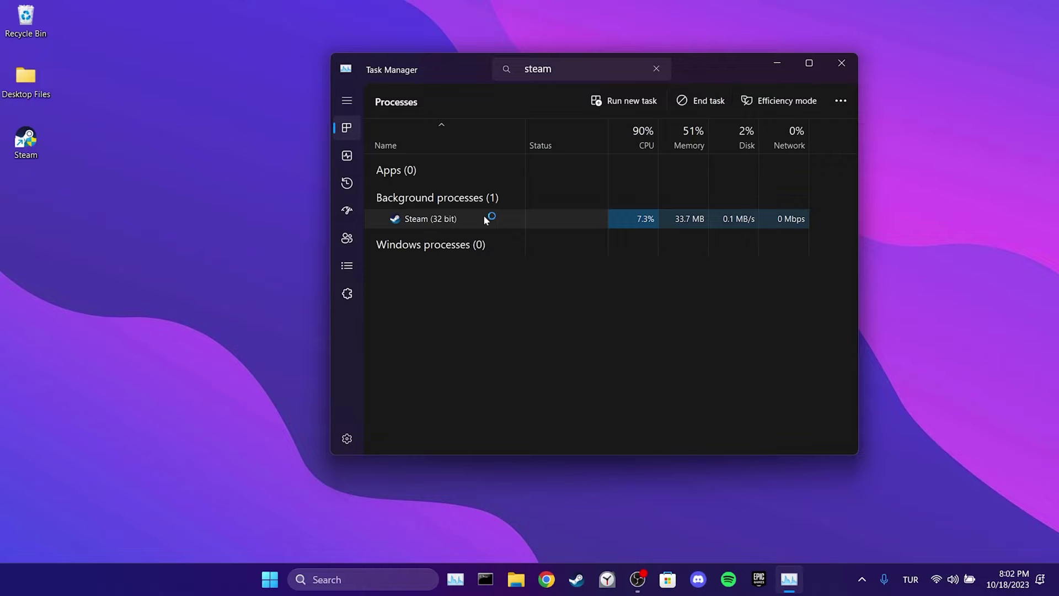
{"action": "left_click", "coordinate": [706, 101]}
{"action": "left_click", "coordinate": [555, 219]}
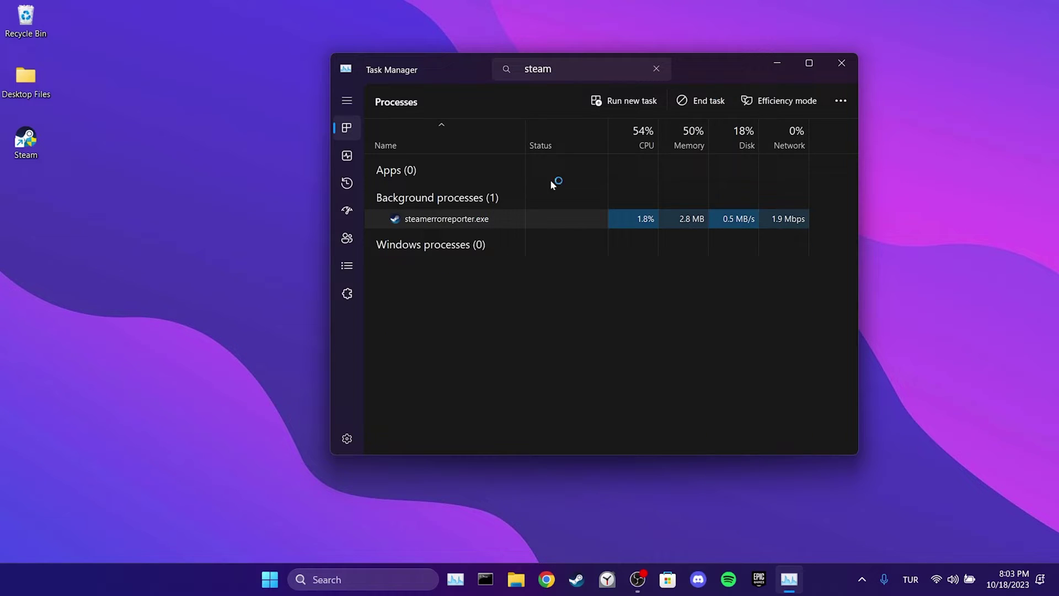
{"action": "left_click", "coordinate": [702, 100]}
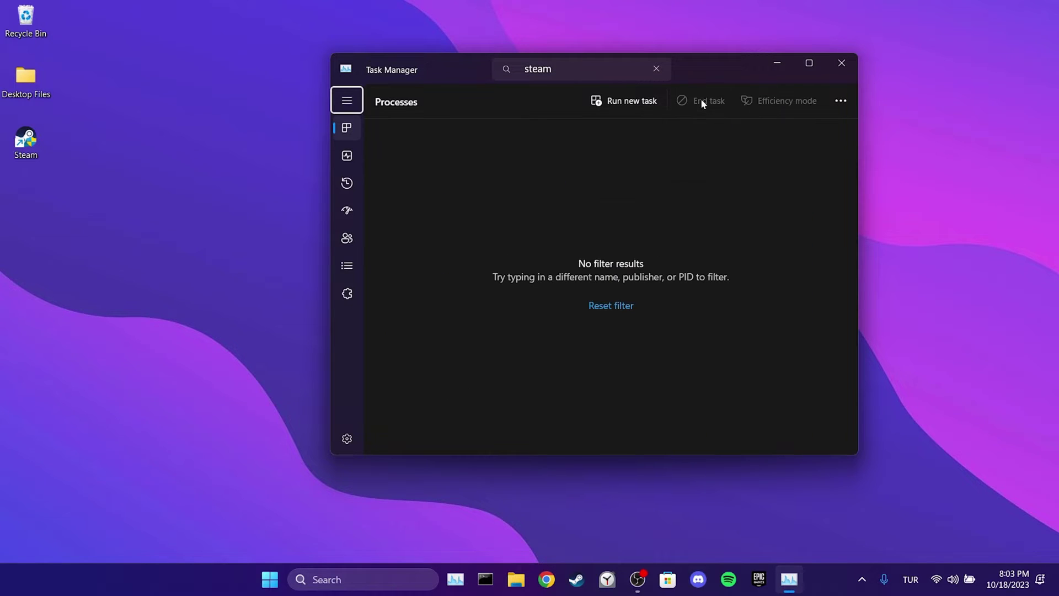
{"action": "left_click", "coordinate": [657, 69]}
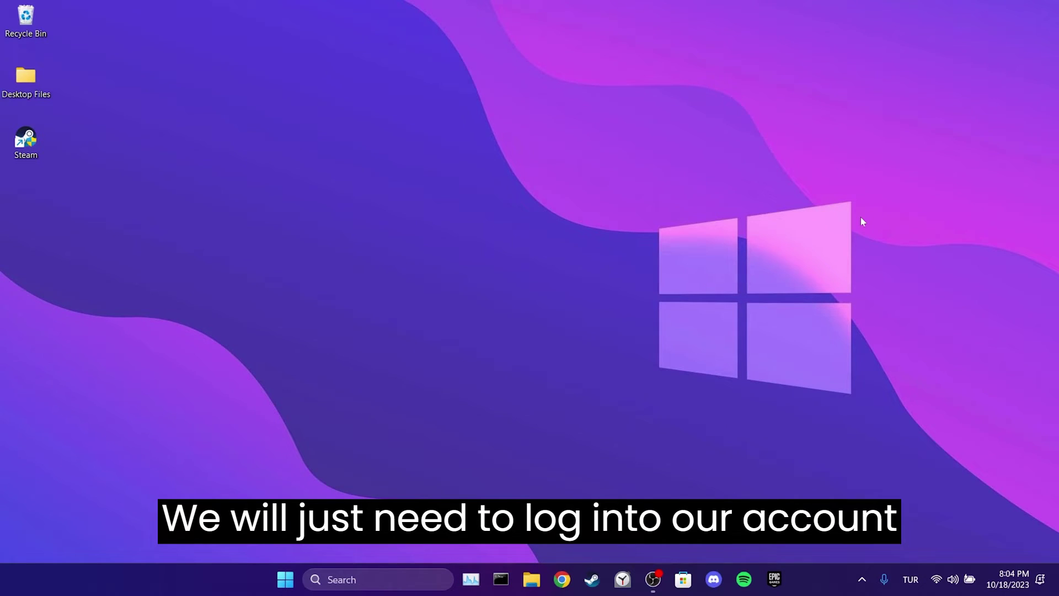
Step: Open the Steam installation folder on the Yeni Birim (D:) drive in File Explorer
{"action": "left_click", "coordinate": [531, 580]}
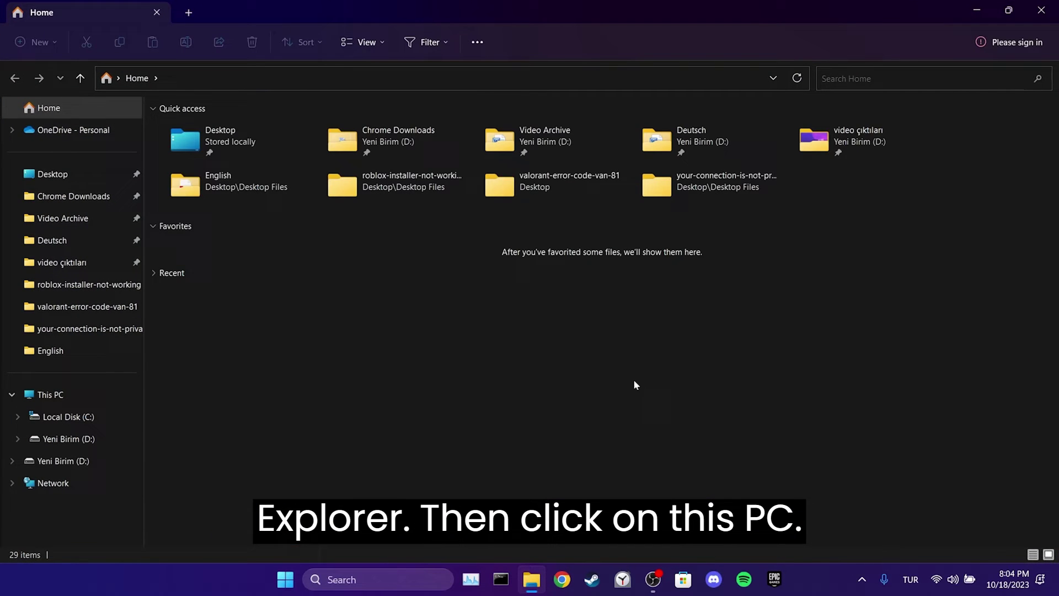
{"action": "left_click", "coordinate": [97, 393]}
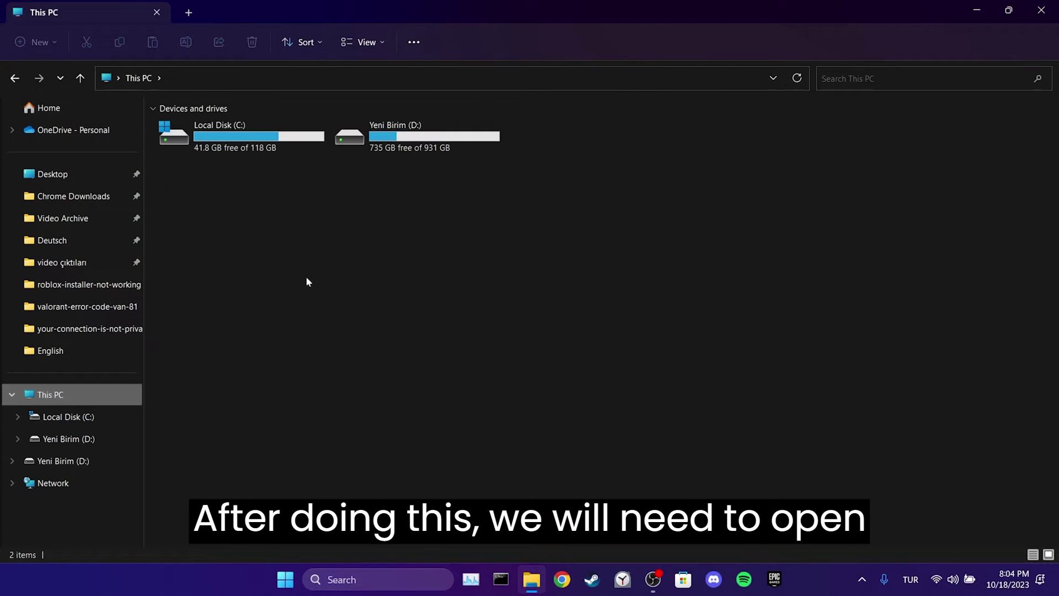
{"action": "left_click", "coordinate": [266, 136]}
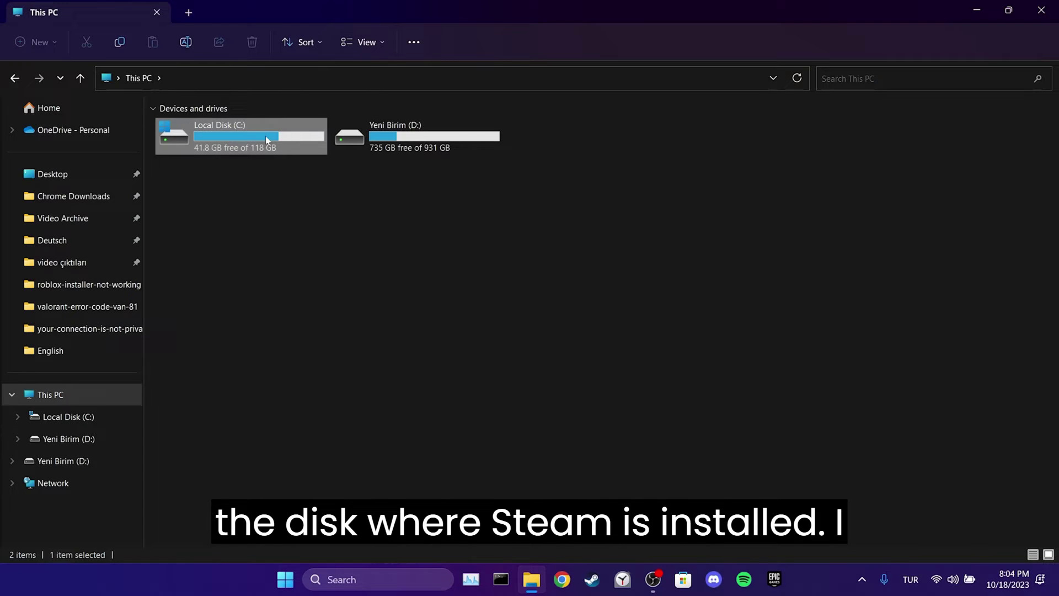
{"action": "left_click", "coordinate": [428, 142]}
{"action": "left_click", "coordinate": [435, 180]}
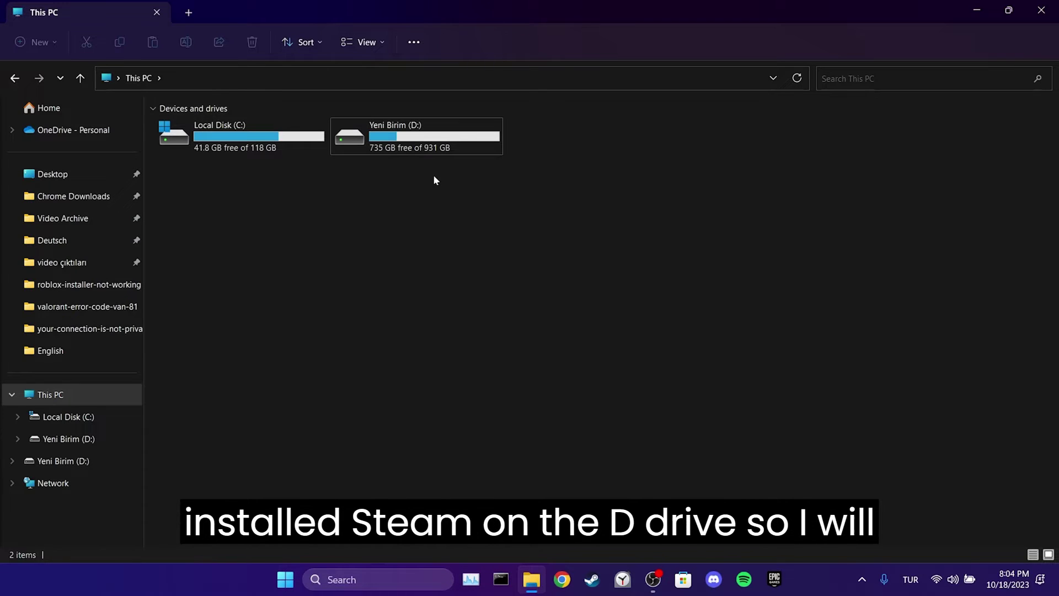
{"action": "double_click", "coordinate": [432, 133]}
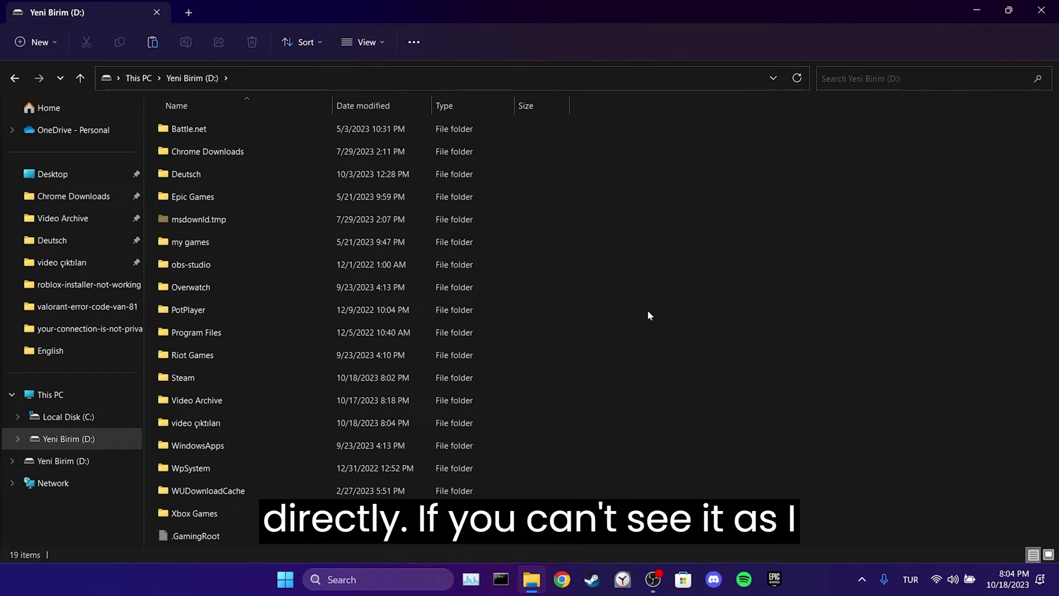
{"action": "double_click", "coordinate": [237, 379]}
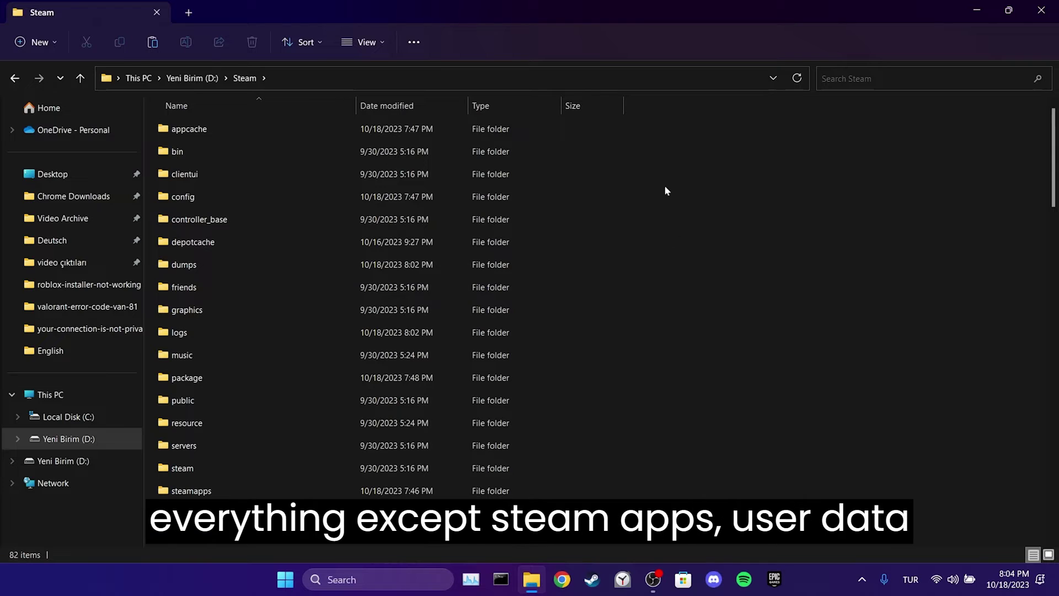
Step: Delete the folders from appcache through steam, plus steamui and tenfoot, from the Steam folder, keeping steamapps and userdata
{"action": "left_click_drag", "start_coordinate": [662, 133], "coordinate": [300, 462]}
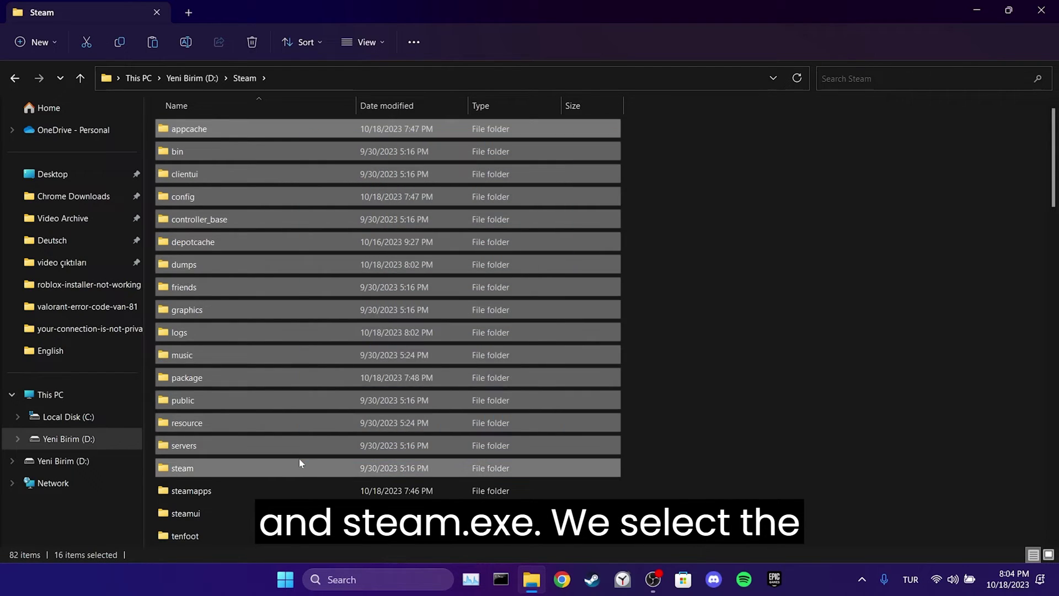
{"action": "key", "text": "Delete"}
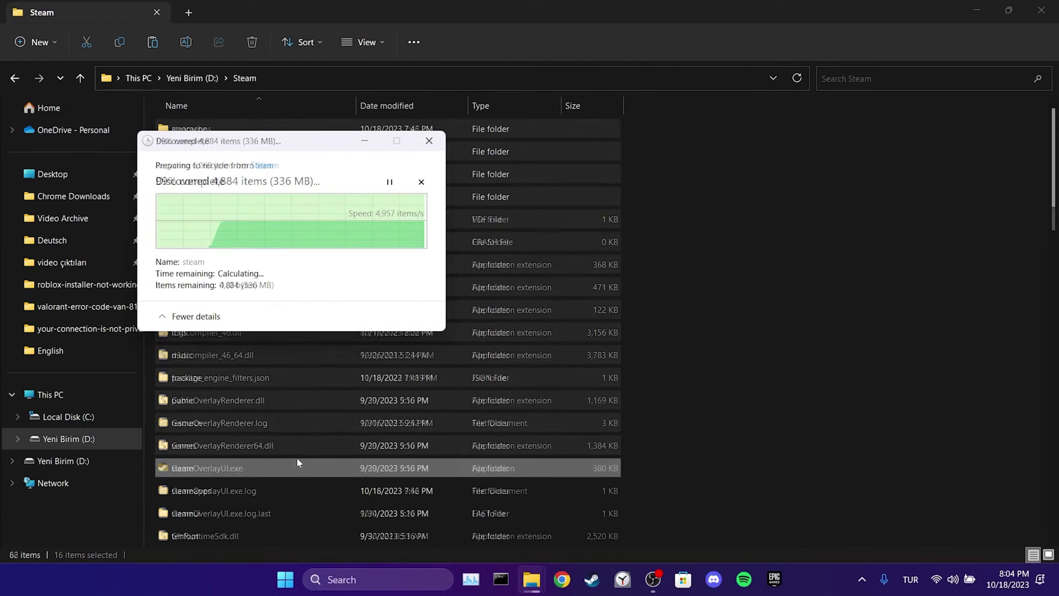
{"action": "left_click", "coordinate": [185, 151], "text": "ctrl"}
{"action": "left_click", "coordinate": [226, 175], "text": "ctrl"}
{"action": "key", "text": "Delete"}
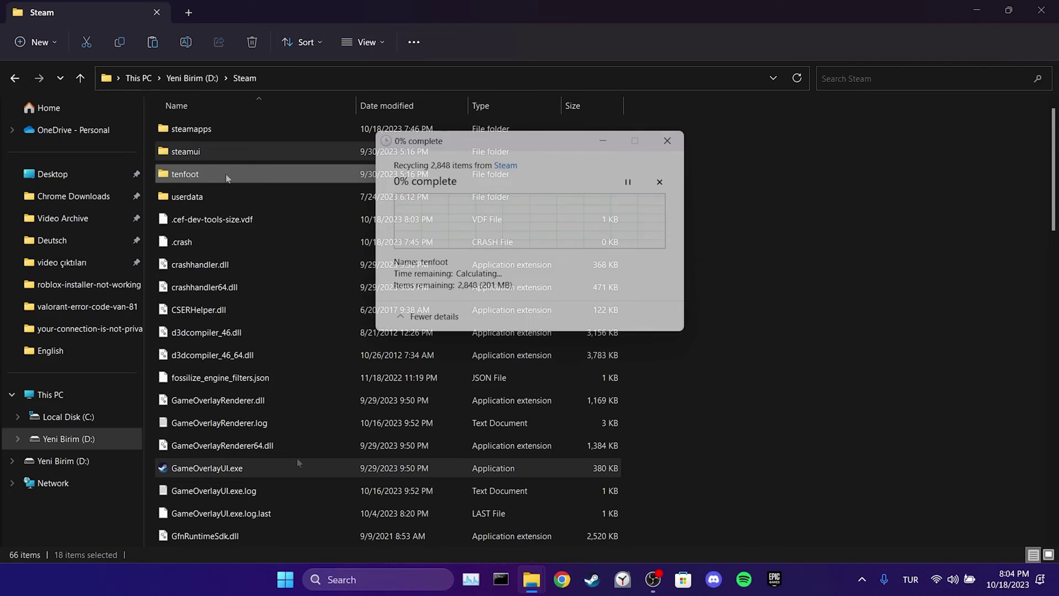
Step: Delete all remaining loose files in the Steam folder, keeping only steamapps, userdata and steam.exe
{"action": "left_click", "coordinate": [238, 174]}
{"action": "scroll", "coordinate": [386, 331], "scroll_direction": "down", "scroll_amount": 5}
{"action": "left_click", "coordinate": [556, 528], "text": "shift"}
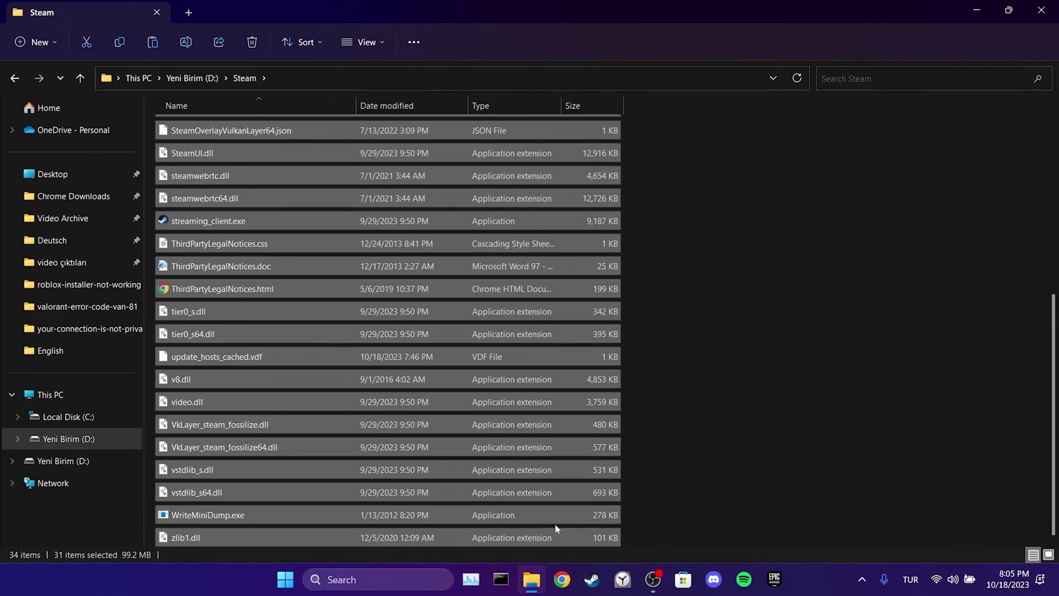
{"action": "key", "text": "Delete"}
{"action": "left_click_drag", "start_coordinate": [324, 251], "coordinate": [255, 112]}
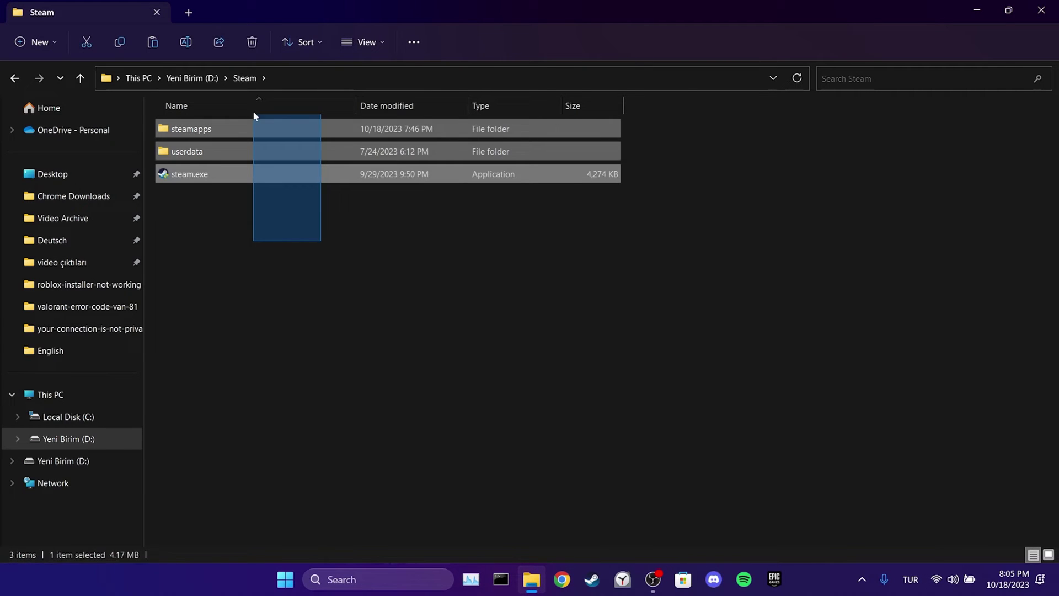
{"action": "left_click", "coordinate": [610, 242]}
Step: Run steam.exe from the Steam folder to download the deleted client files again, and check the restored folder contents
{"action": "double_click", "coordinate": [239, 174]}
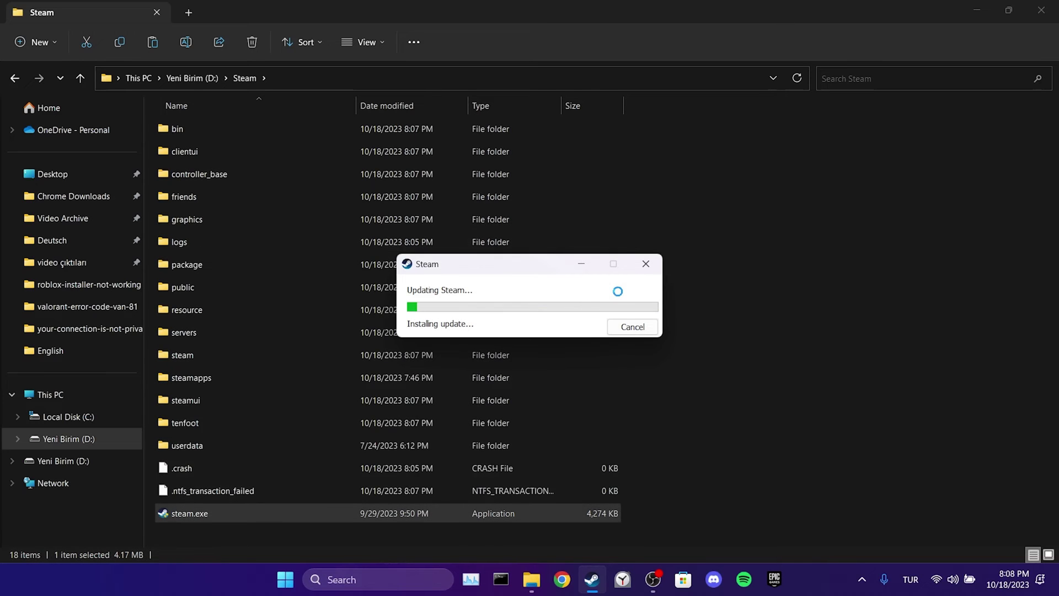
{"action": "scroll", "coordinate": [306, 499], "scroll_direction": "down", "scroll_amount": 8}
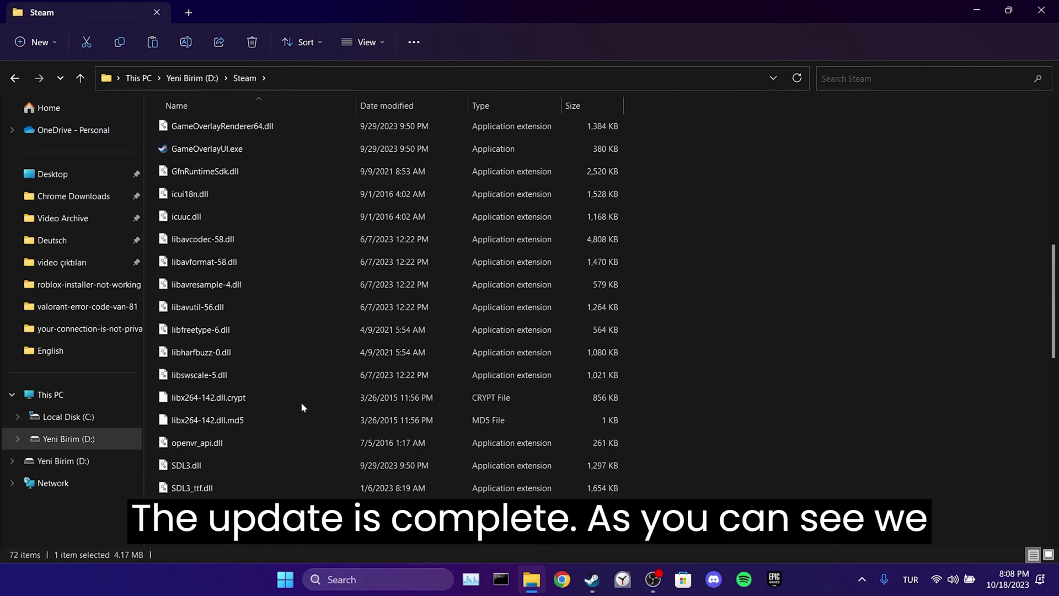
{"action": "scroll", "coordinate": [302, 407], "scroll_direction": "up", "scroll_amount": 10}
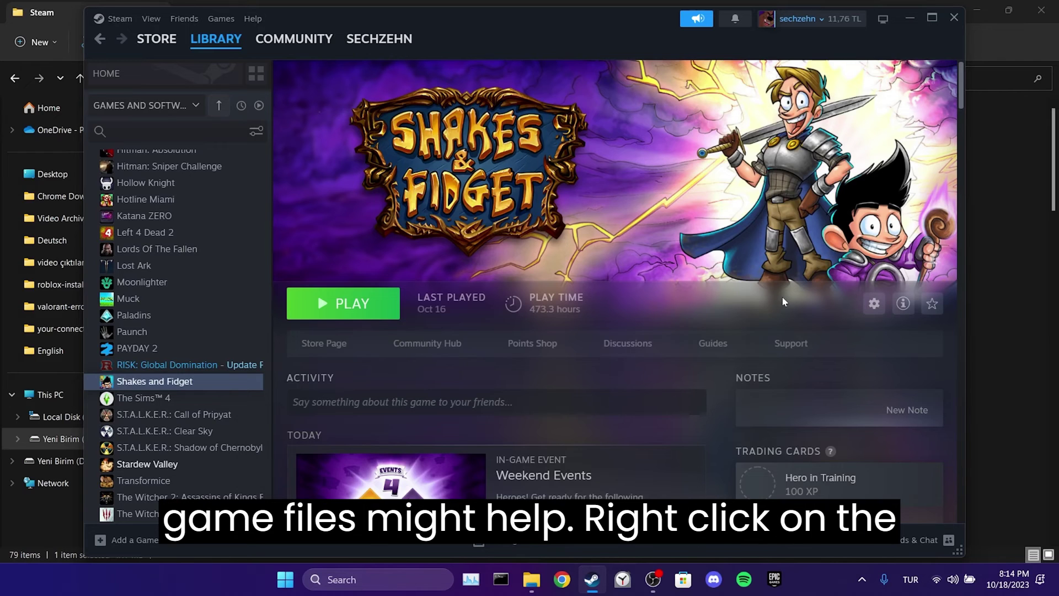
Step: Verify the integrity of the installed game files for Shakes and Fidget from its properties
{"action": "right_click", "coordinate": [187, 386]}
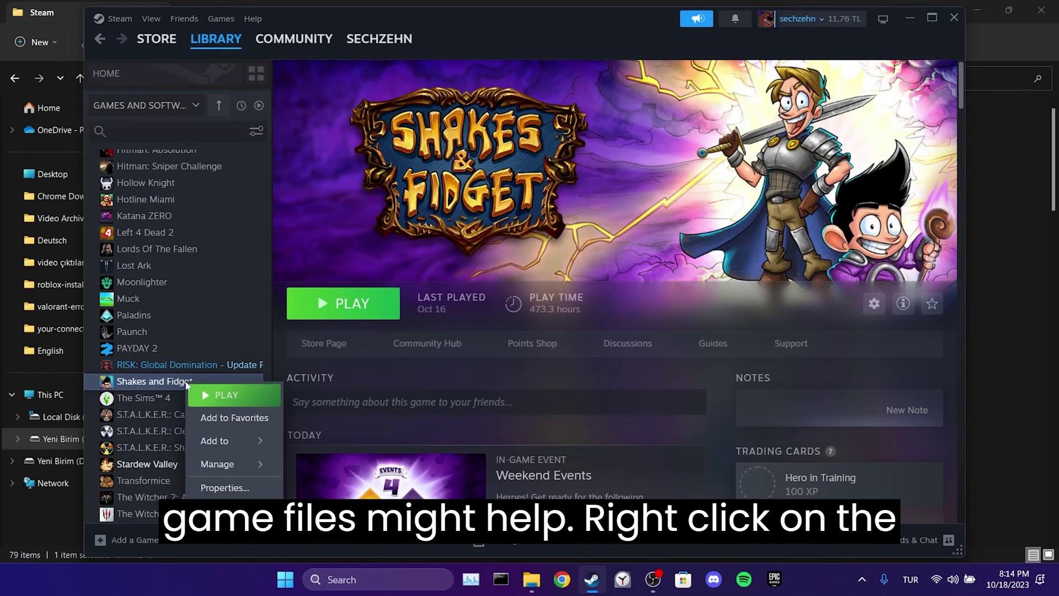
{"action": "left_click", "coordinate": [225, 488]}
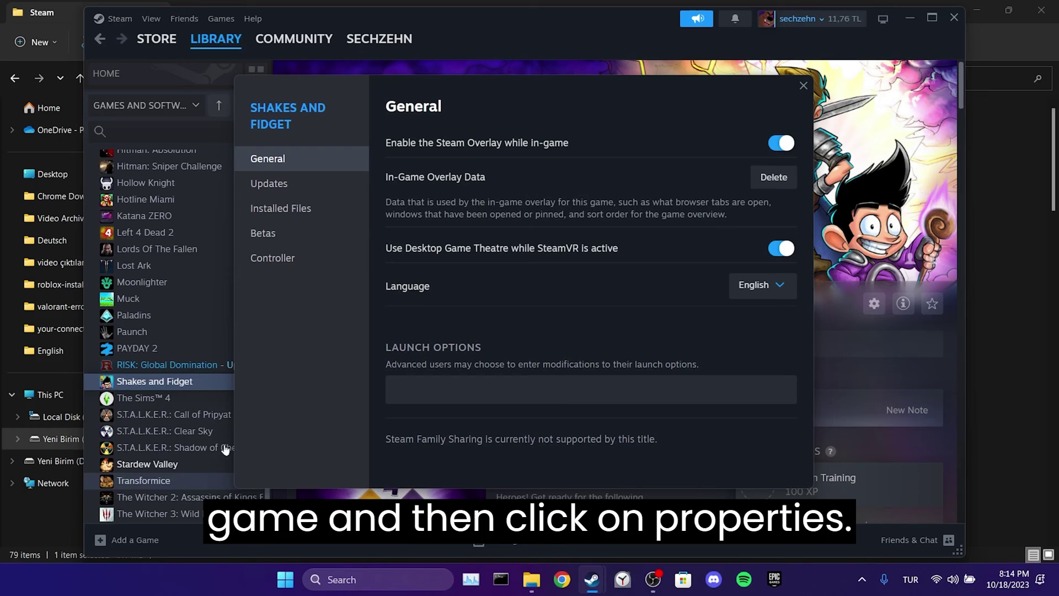
{"action": "left_click", "coordinate": [312, 209]}
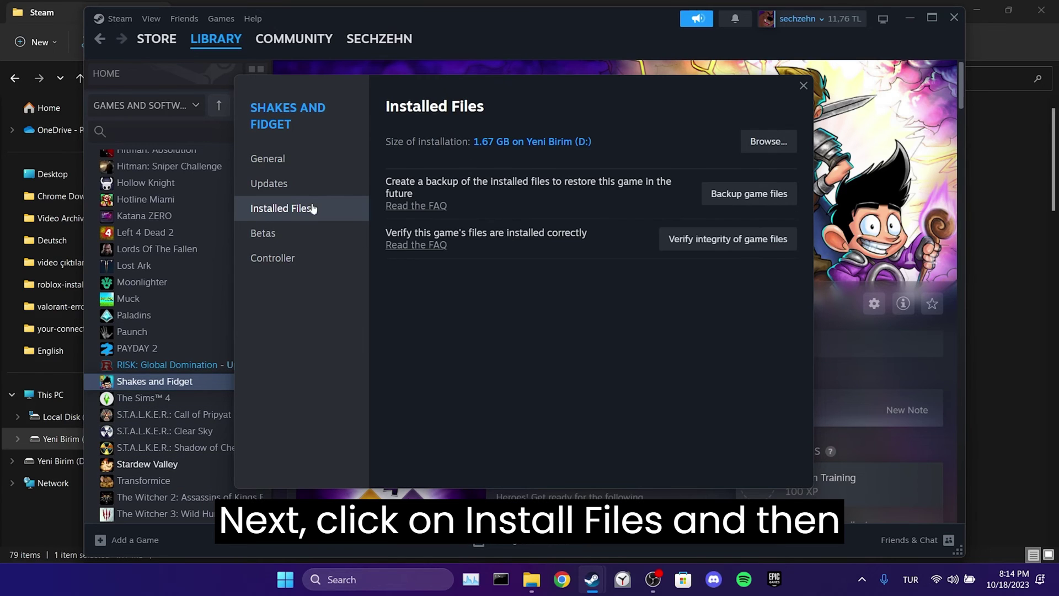
{"action": "left_click", "coordinate": [728, 243]}
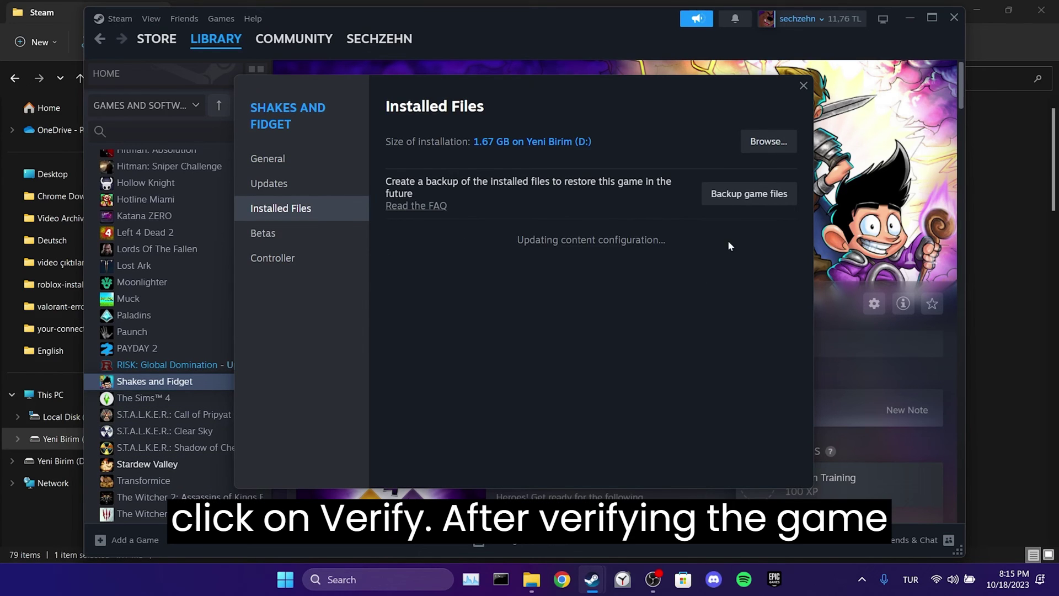